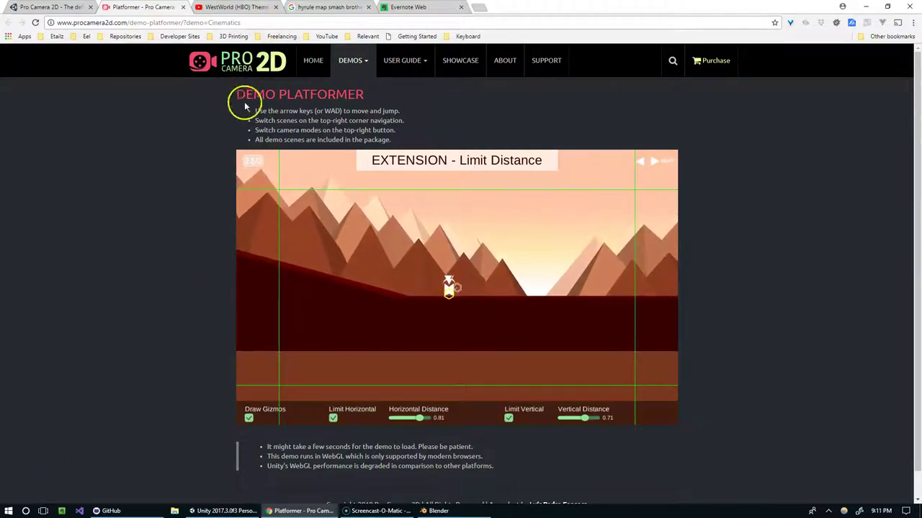
- Run and jump the character in both directions to examine how the Limit Distance demo's camera follows it at the boundary lines
key("Right")
key("Up")
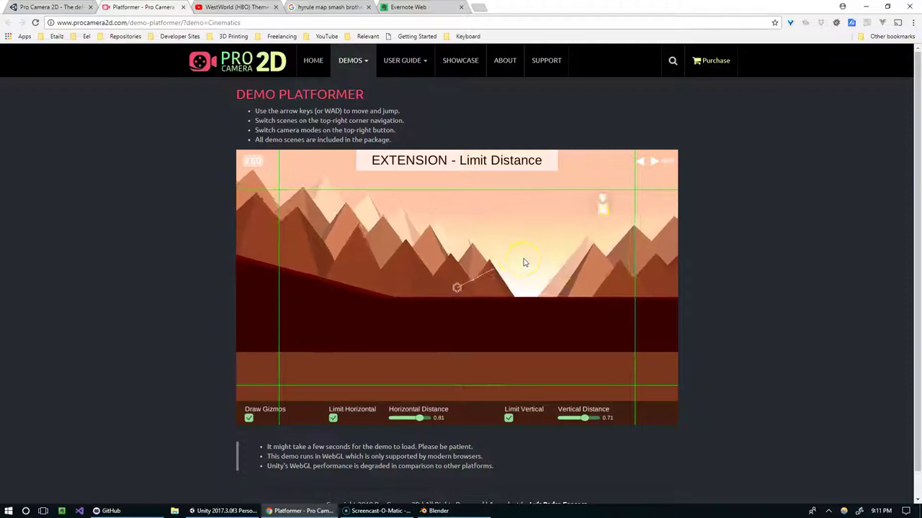
key("Up")
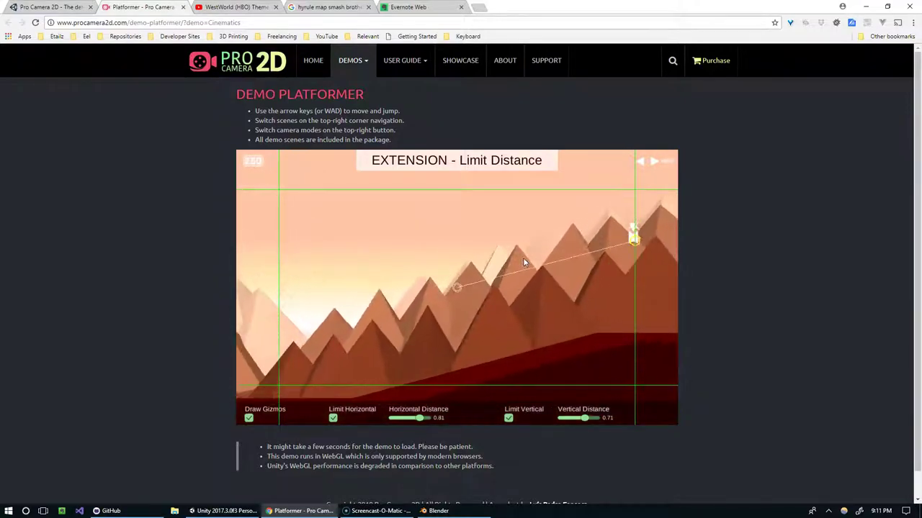
key("Left")
key("Up")
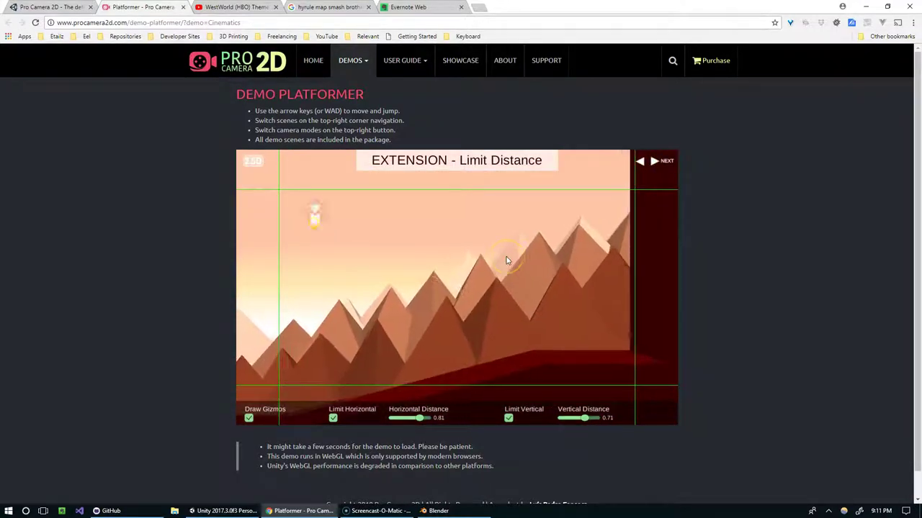
key("Left")
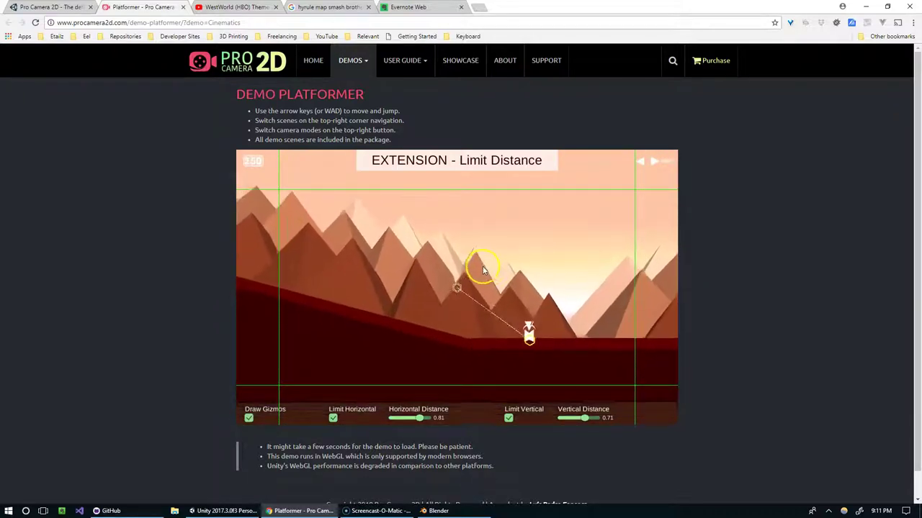
key("Right")
key("Up")
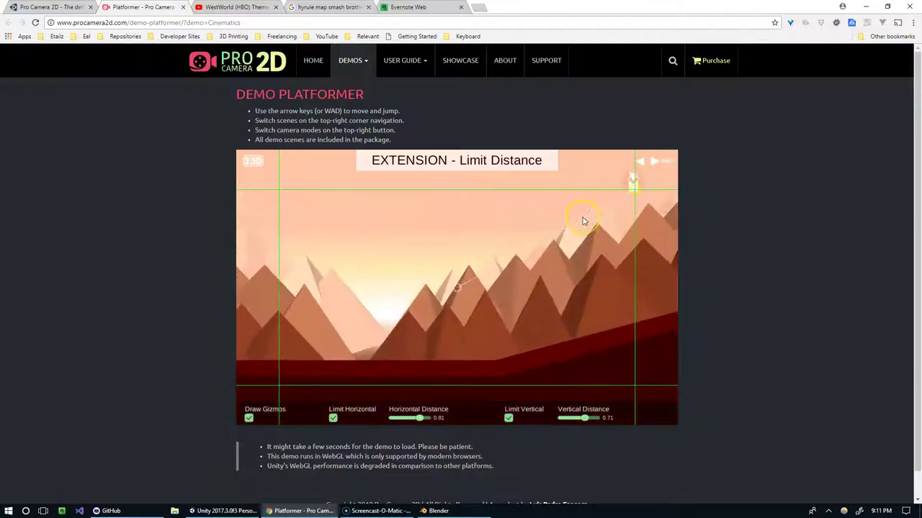
key("Left")
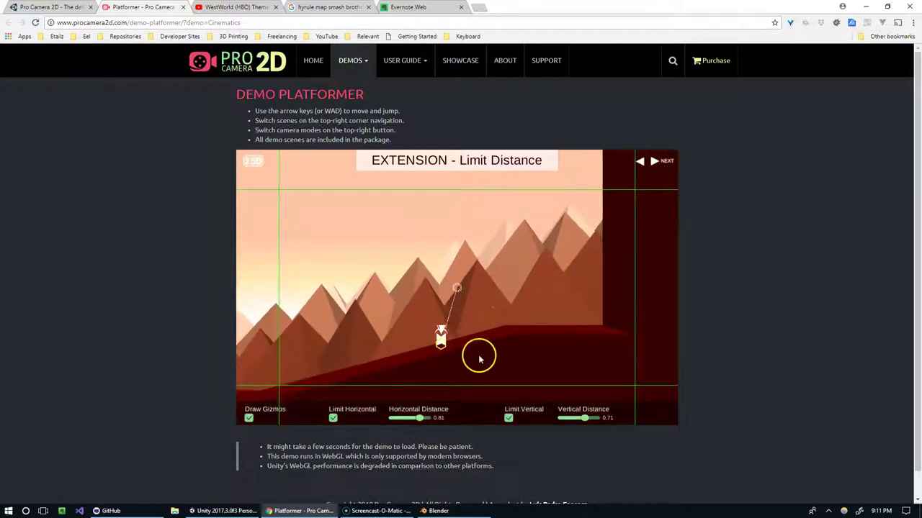
key("Left")
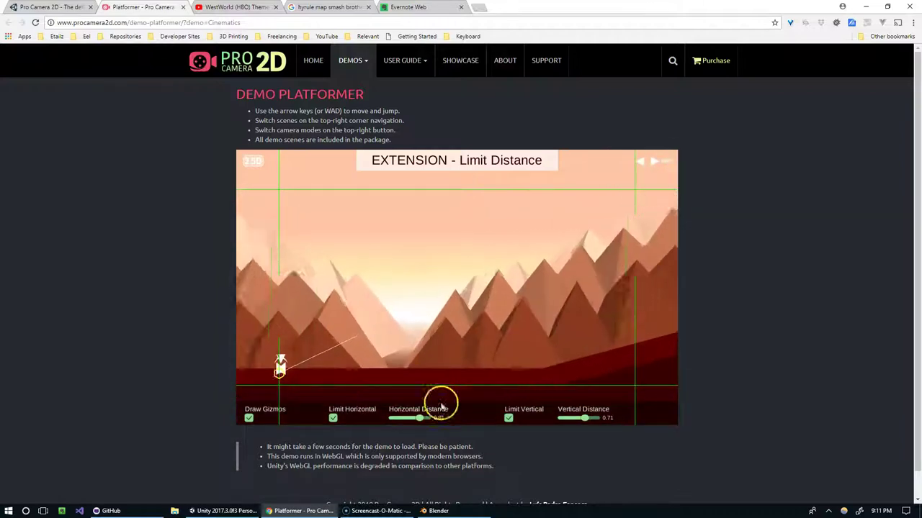
key("Right")
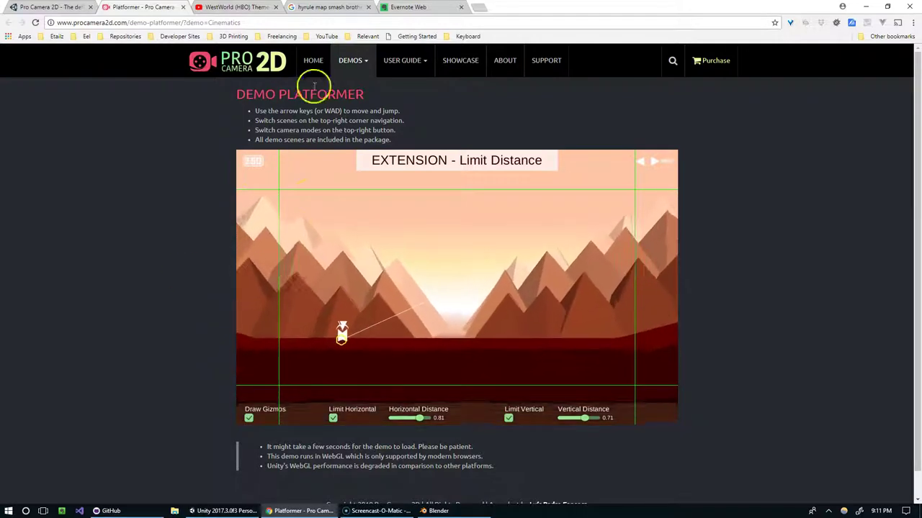
key("Right")
key("Right")
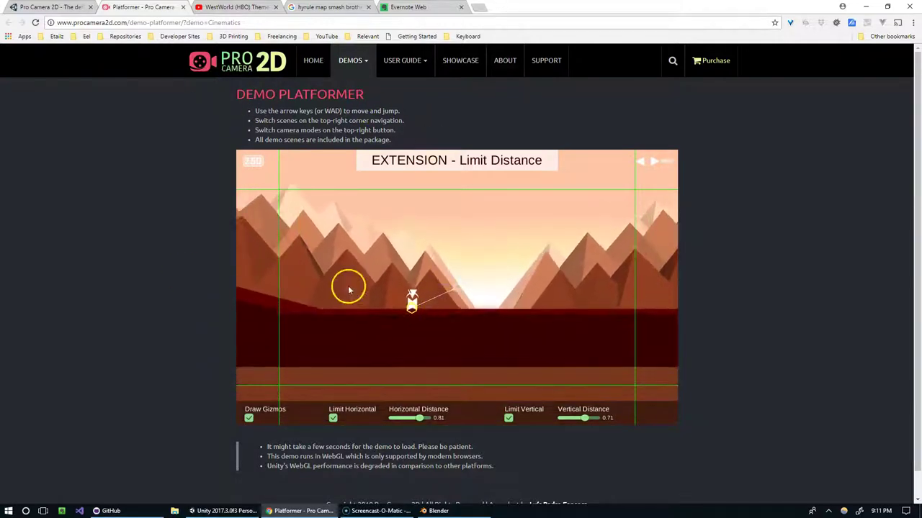
key("Right")
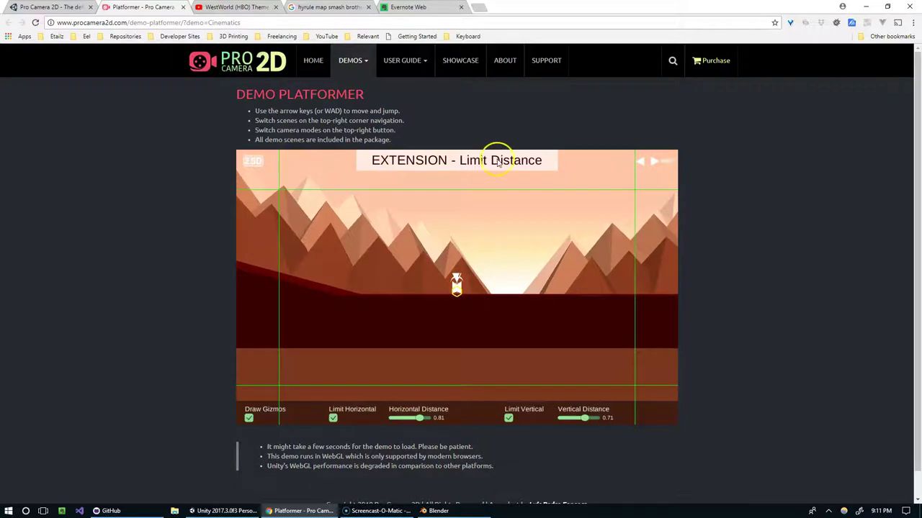
- Set the demo's horizontal distance limit to 0.58 and test it by moving the character both ways and jumping
left_click_drag(433, 418, 398, 424)
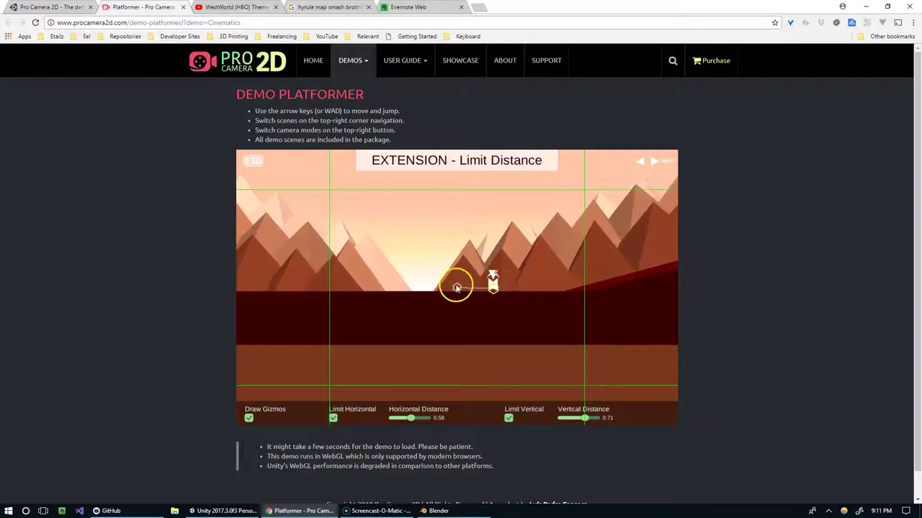
key("Right")
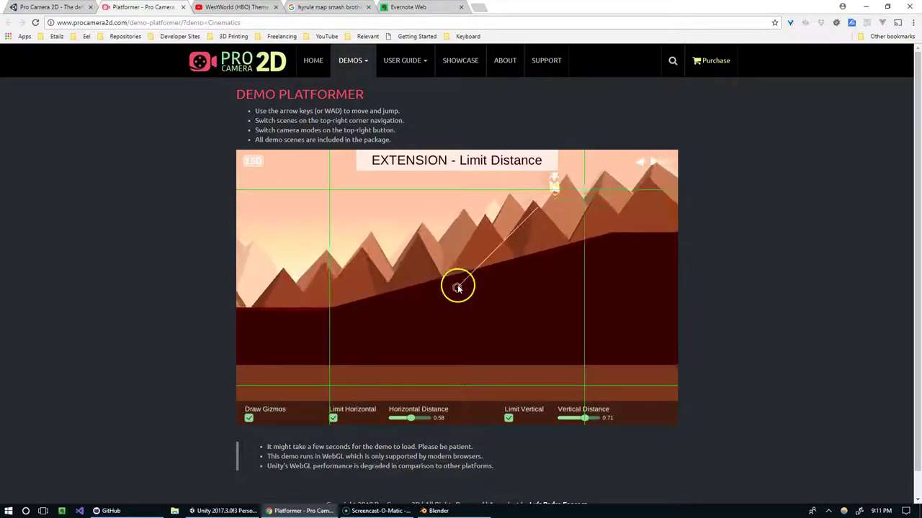
key("Left")
key("Up")
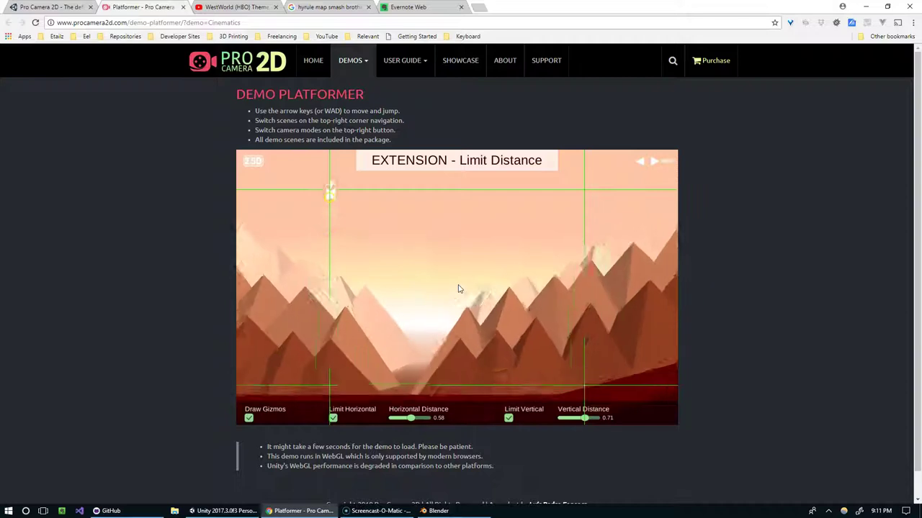
- Set the vertical distance limit to 0.32, test it with running and jumping, and turn the horizontal limit back on
left_click_drag(589, 423, 569, 419)
key("Right")
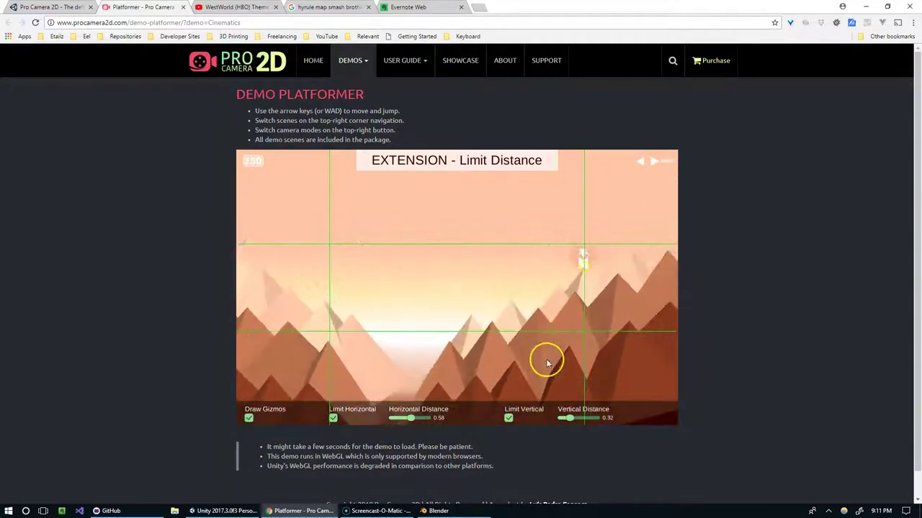
key("Left")
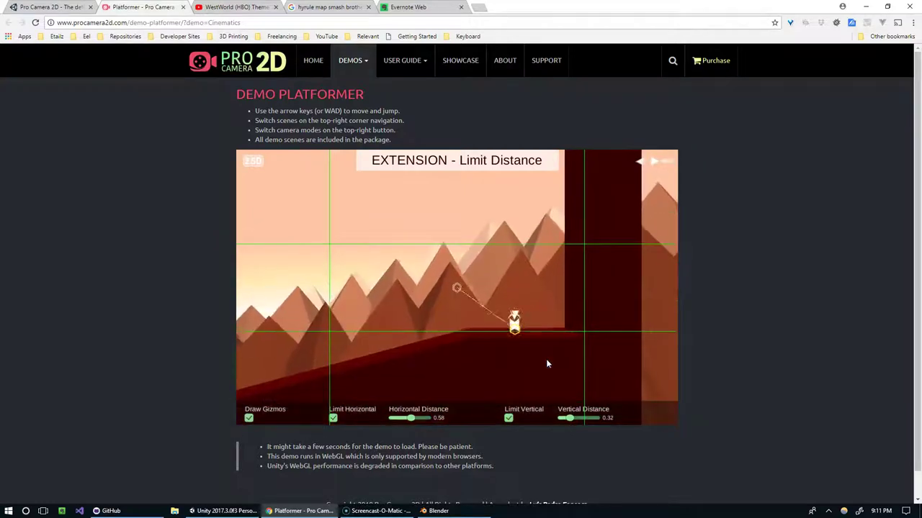
key("Up")
key("Up")
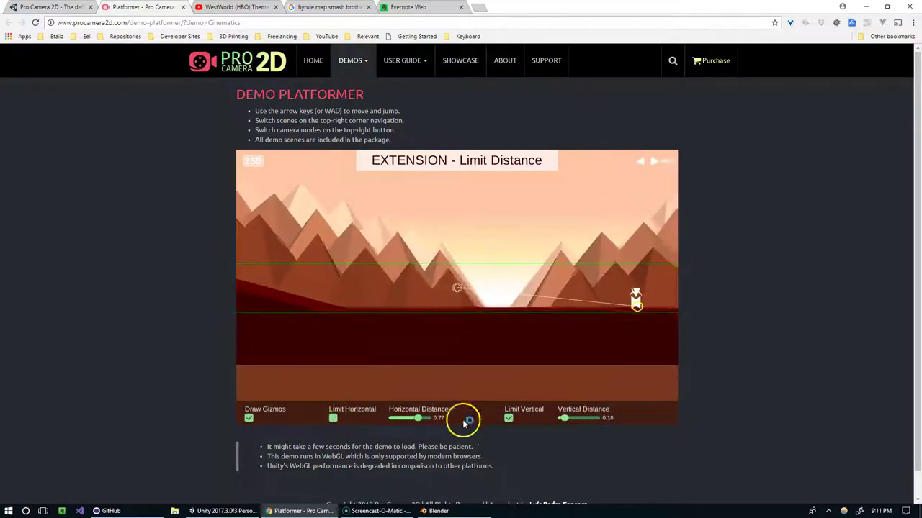
left_click(333, 418)
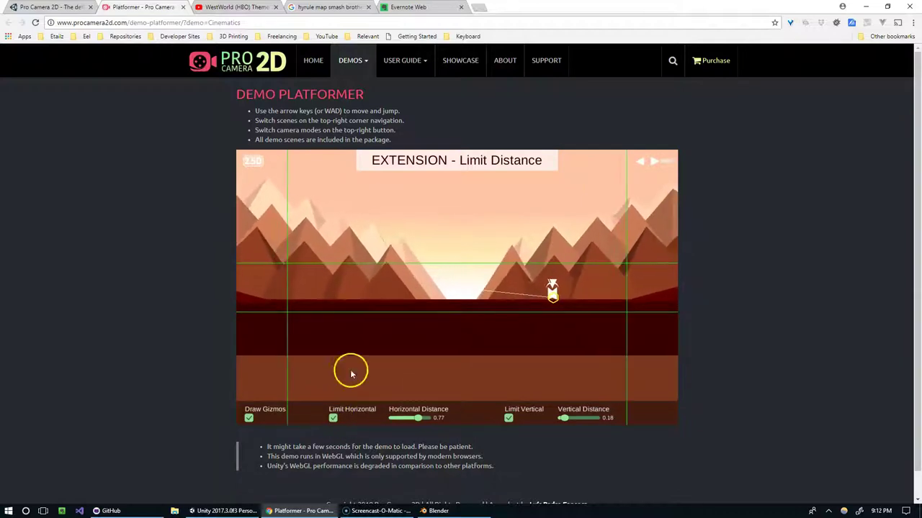
- Switch to Unity and replace the running ZoomToFit scene with the Platformer Rails example scene in play mode
left_click(867, 7)
left_click(414, 262)
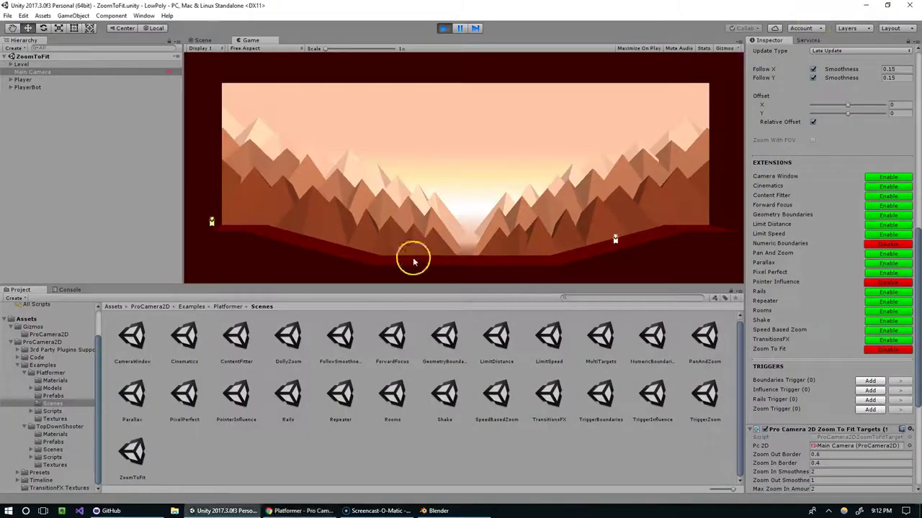
left_click(446, 28)
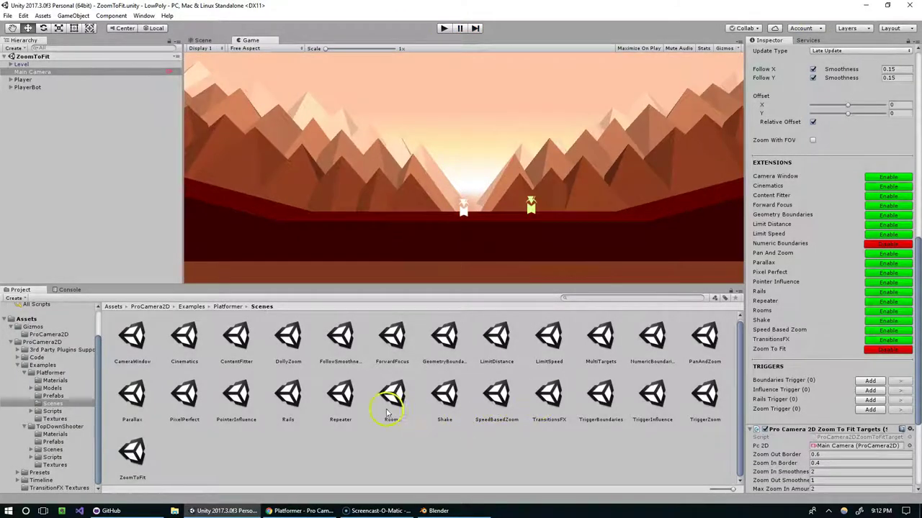
double_click(288, 400)
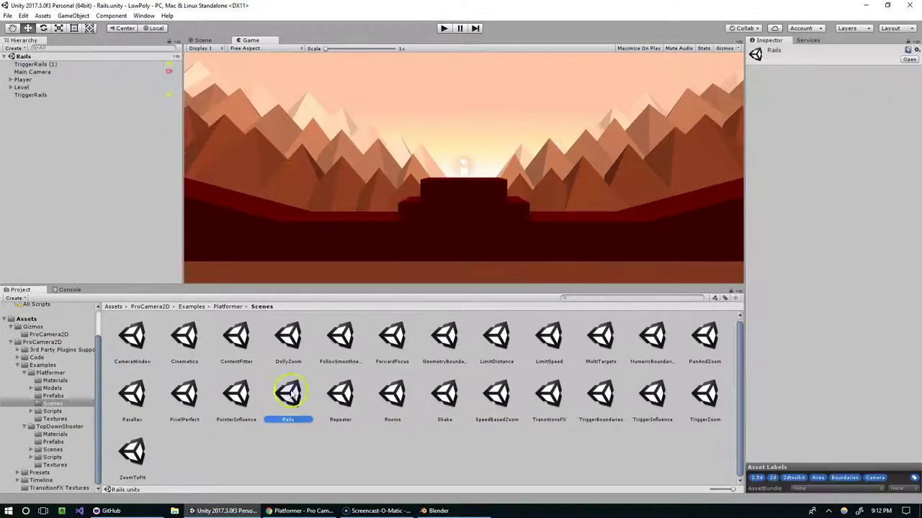
left_click(444, 28)
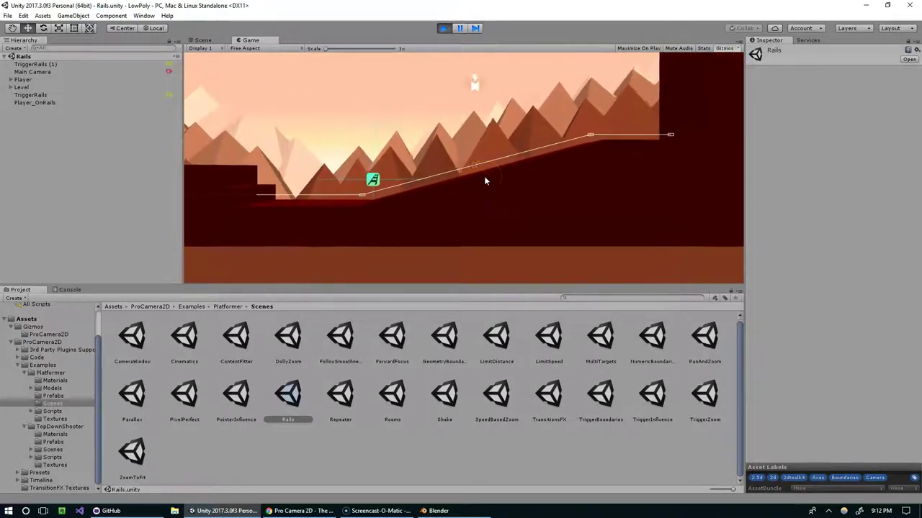
- Move the character across the slopes and jump along the way to examine how the camera follows the rails
key("d")
key("space")
key("a")
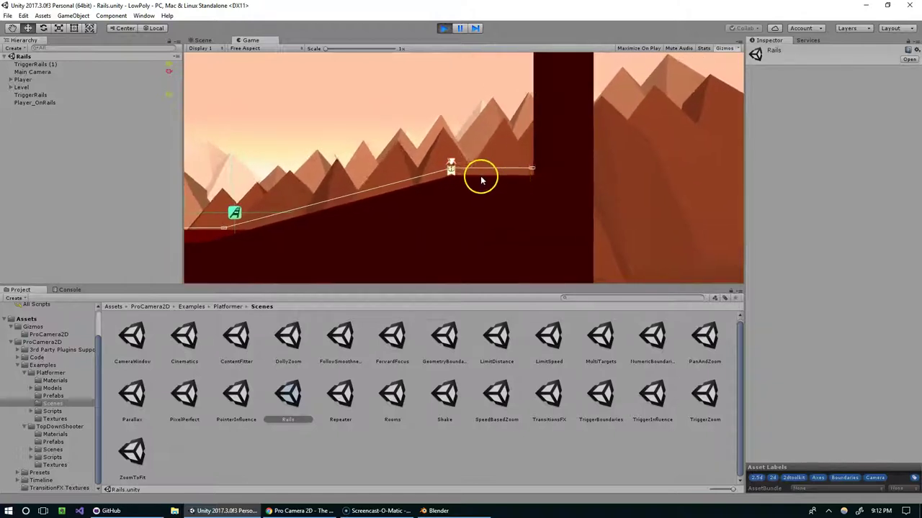
left_click_drag(482, 180, 643, 141)
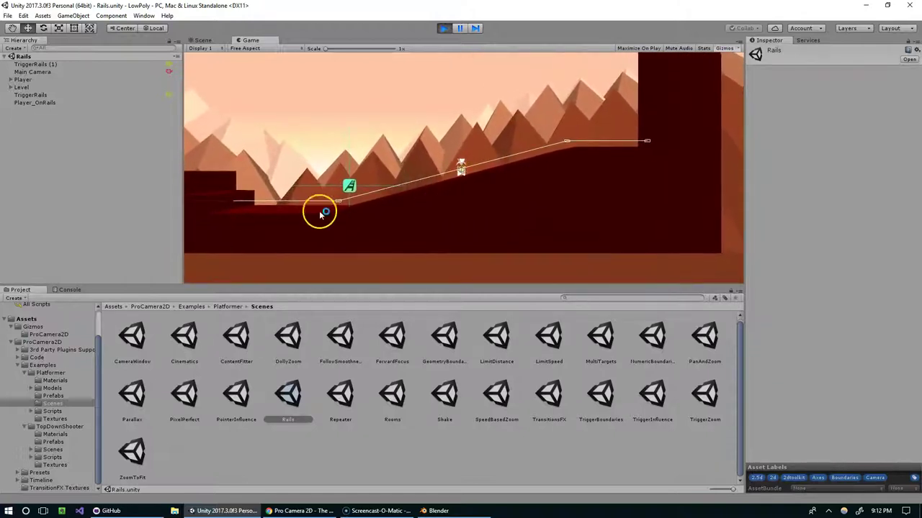
left_click_drag(321, 214, 349, 190)
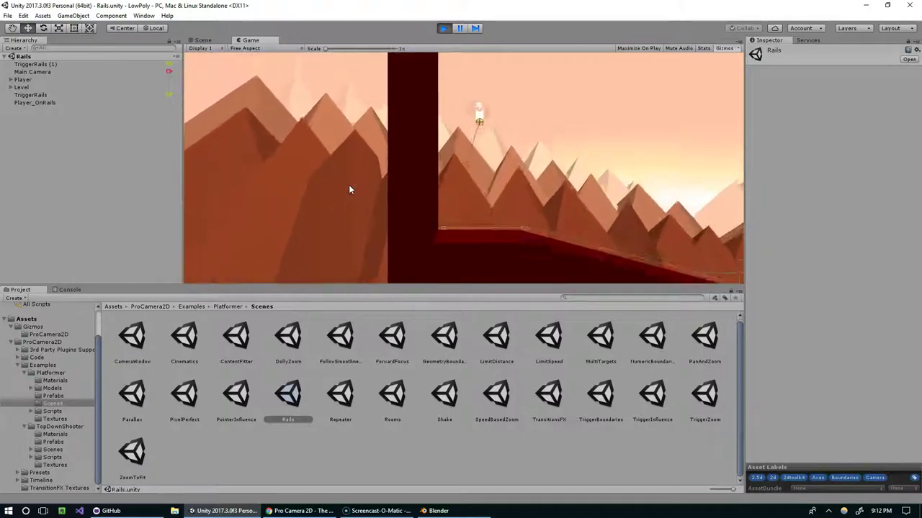
key("d")
key("space")
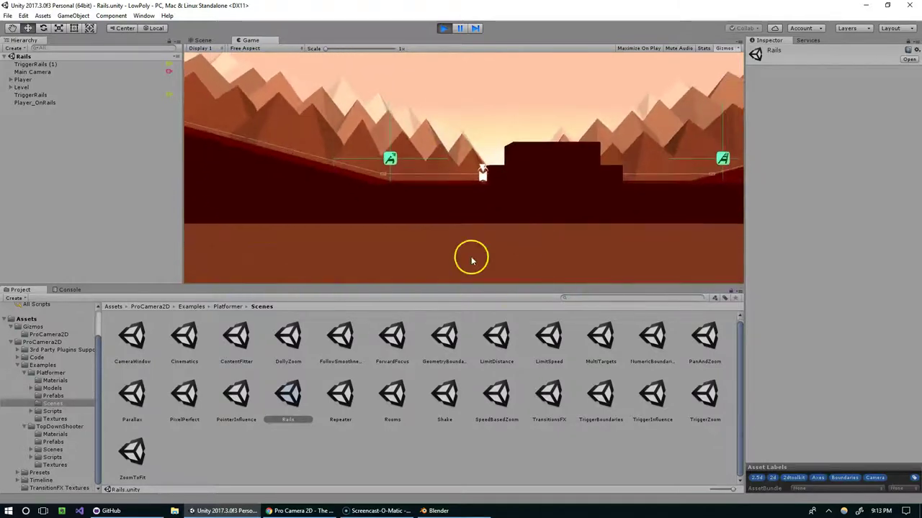
left_click_drag(472, 261, 355, 314)
key("a")
key("space")
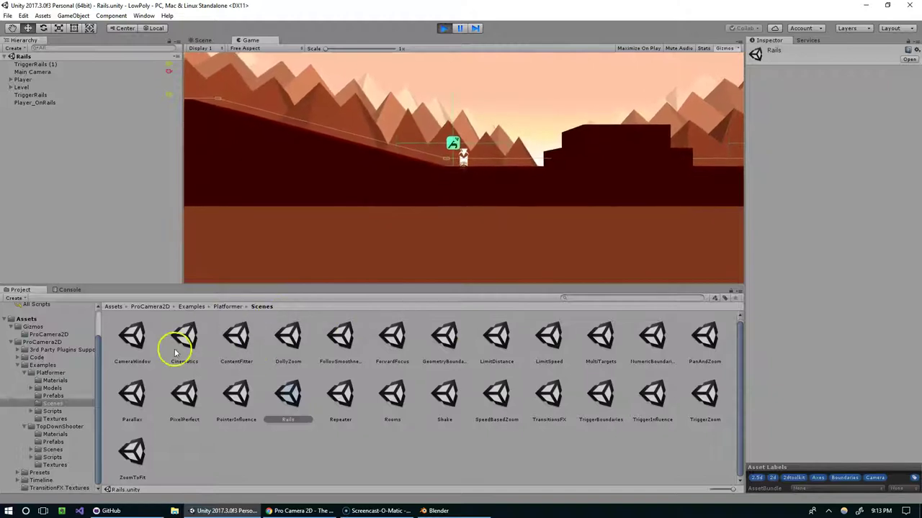
- Open the TopDownShooter example scene and run it in play mode
left_click(53, 450)
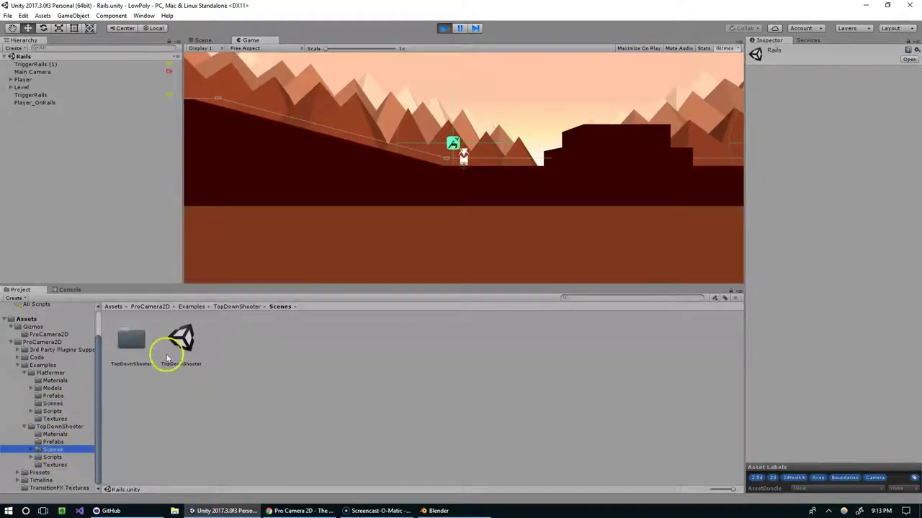
double_click(175, 340)
left_click(444, 29)
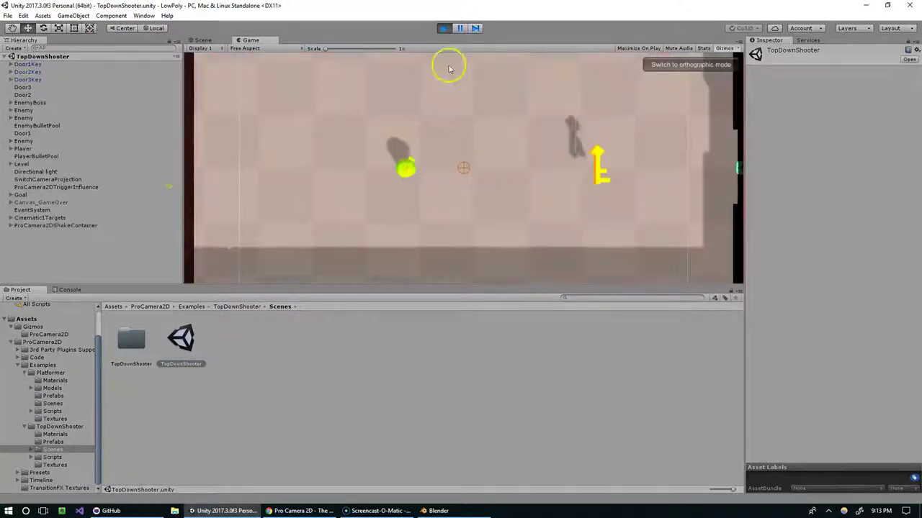
- Move the player to the first key to trigger the cinematic camera sequence and watch it play through the rooms
key("d")
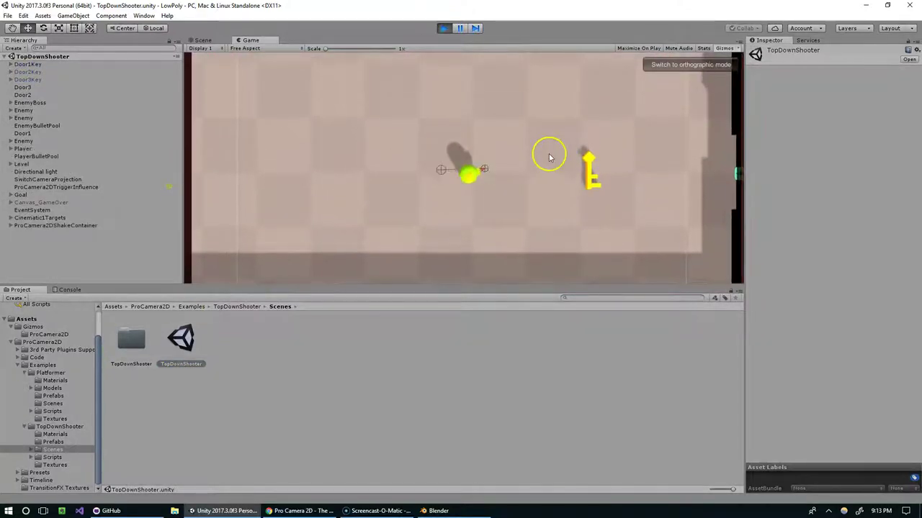
key("d")
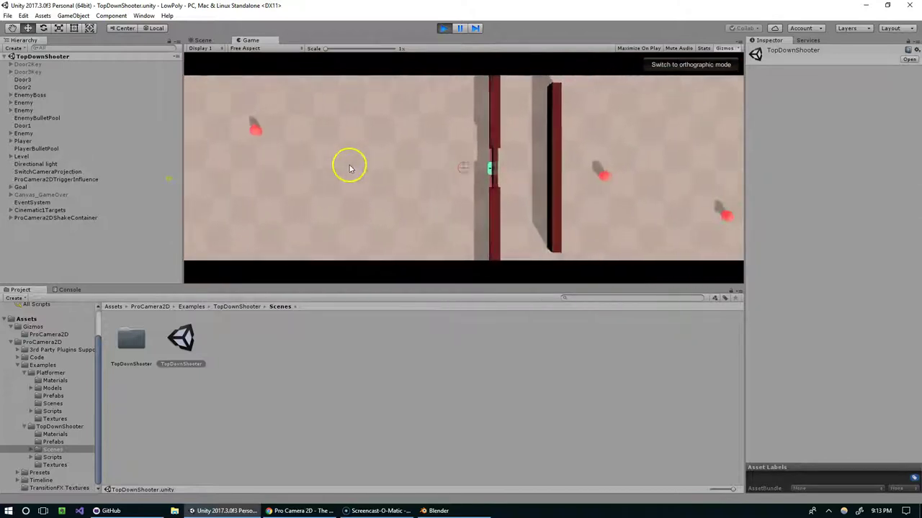
key("d")
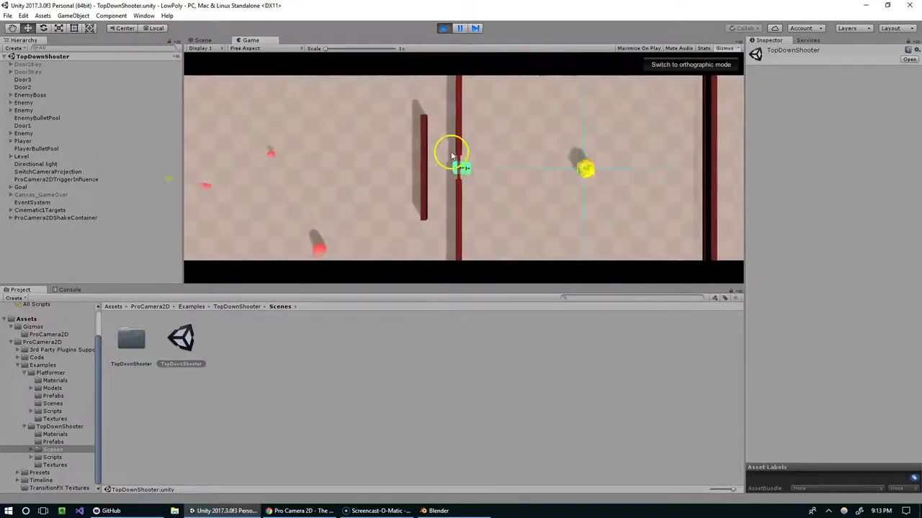
key("a")
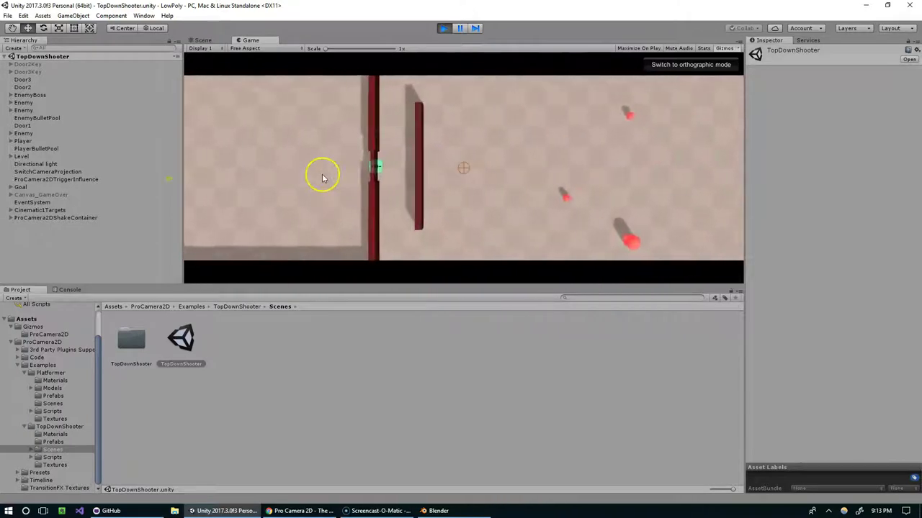
key("a")
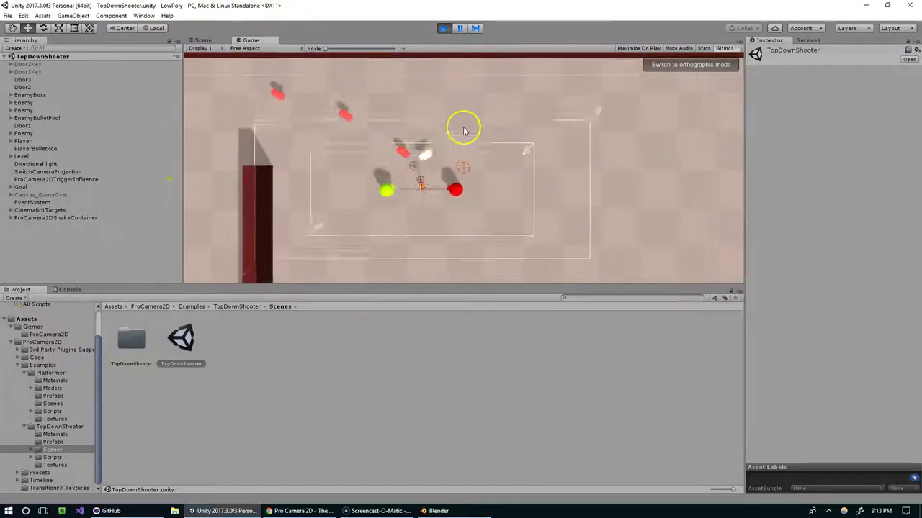
- Fight the enemy in the next room and collect the second key while examining the camera's shake and cinematic behaviour
key("s")
key("a")
left_click_drag(463, 131, 378, 79)
key("d")
key("a")
key("w")
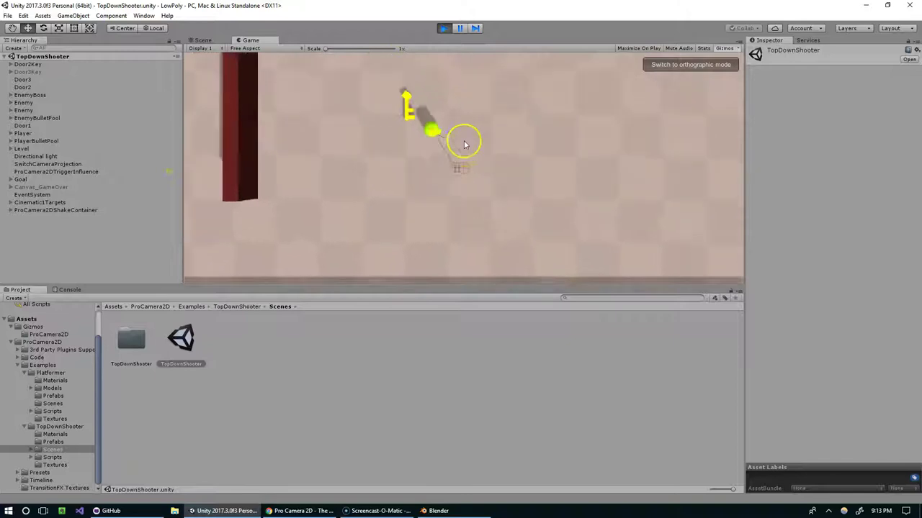
key("w")
key("a")
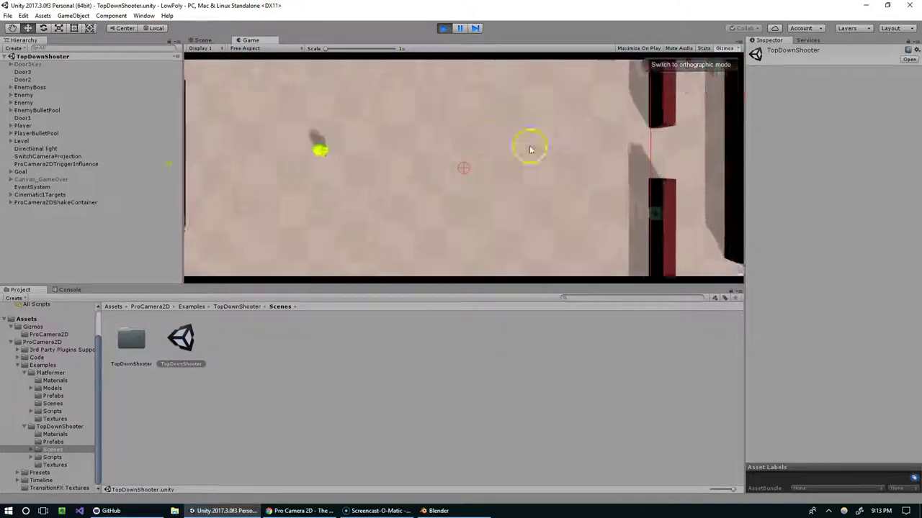
- Move the player through the room and the opened door towards the boss room while examining how the camera follows
key("d")
left_click(644, 149)
left_click_drag(661, 156, 684, 154)
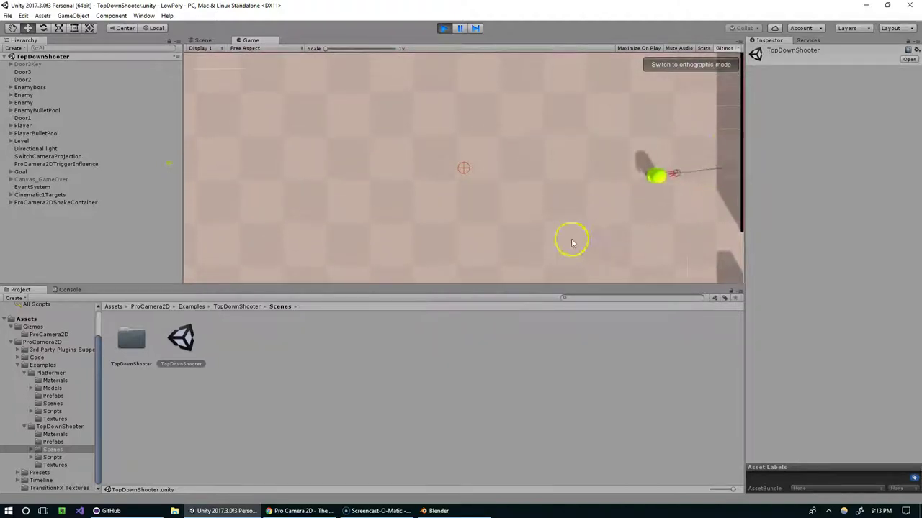
key("a")
key("s")
key("s")
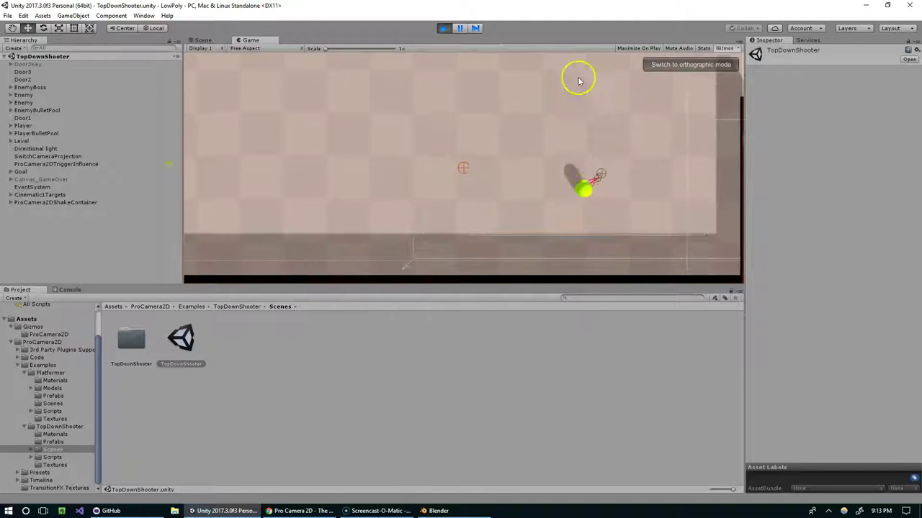
key("a")
key("w")
key("a")
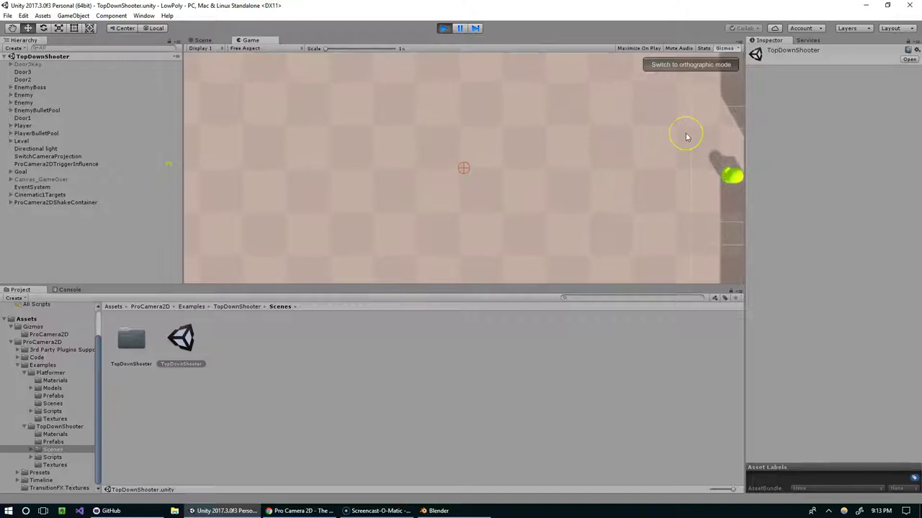
key("d")
left_click(531, 82)
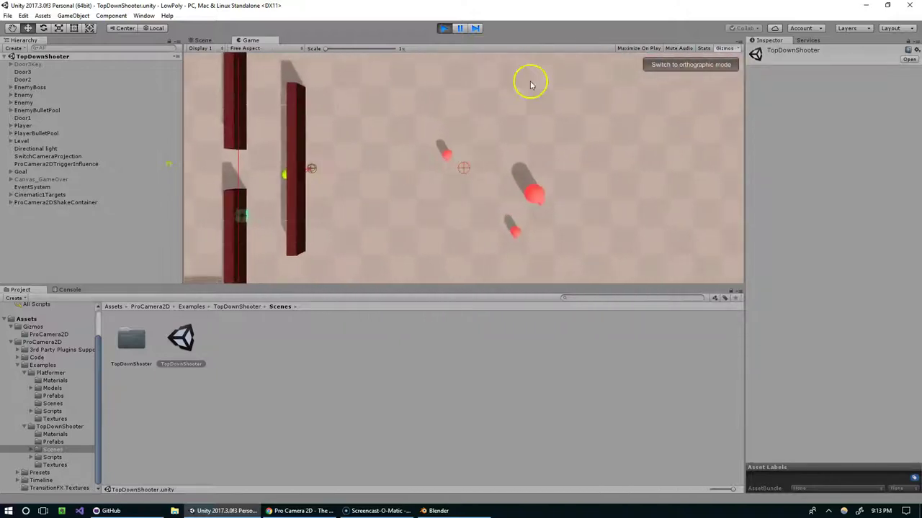
- Move the player around the end of the red wall and open fire on the boss and its two guards
left_click(209, 252)
key("a")
key("s")
key("d")
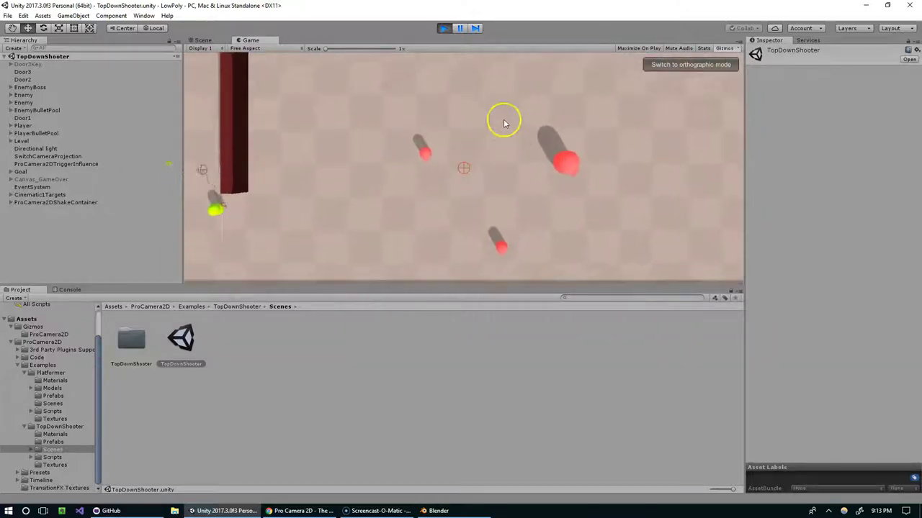
left_click_drag(506, 122, 623, 126)
key("w")
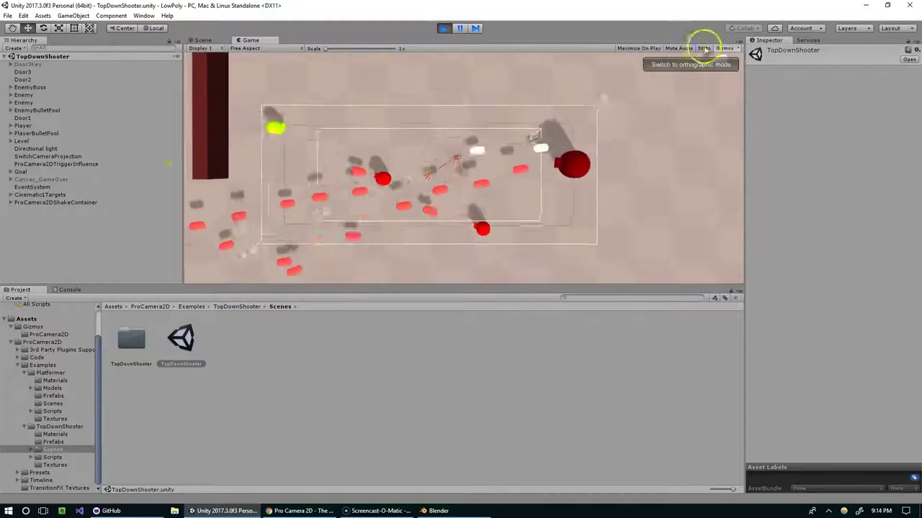
- Hide the gizmos in the game view and keep shooting while circling the enemies until the boss is defeated
left_click(728, 51)
key("d")
left_click_drag(461, 169, 502, 113)
key("s")
key("d")
key("a")
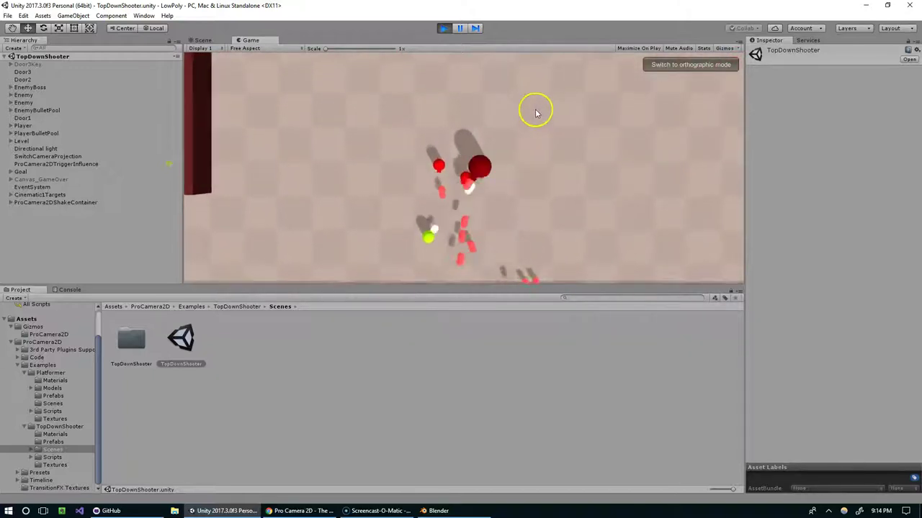
key("w")
left_click_drag(572, 121, 506, 195)
key("d")
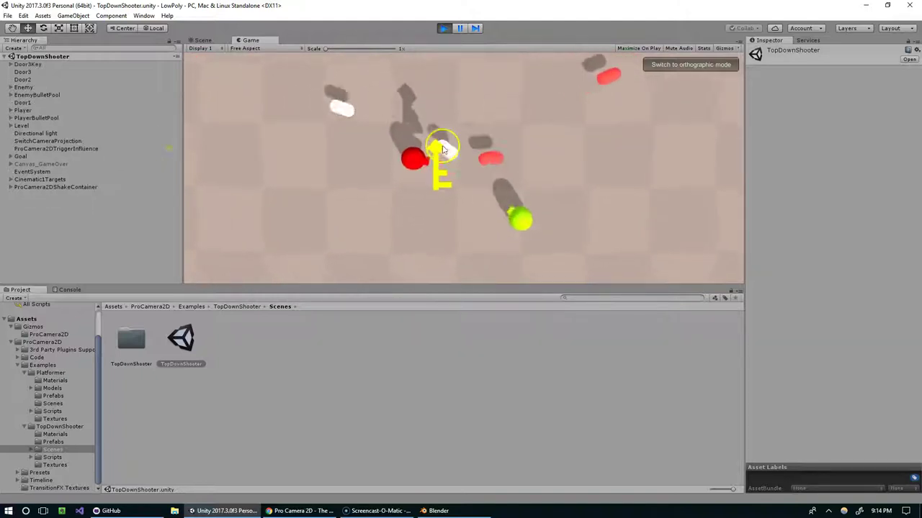
- Collect the third key and shoot the remaining enemy
key("d")
key("w")
left_click_drag(433, 125, 475, 91)
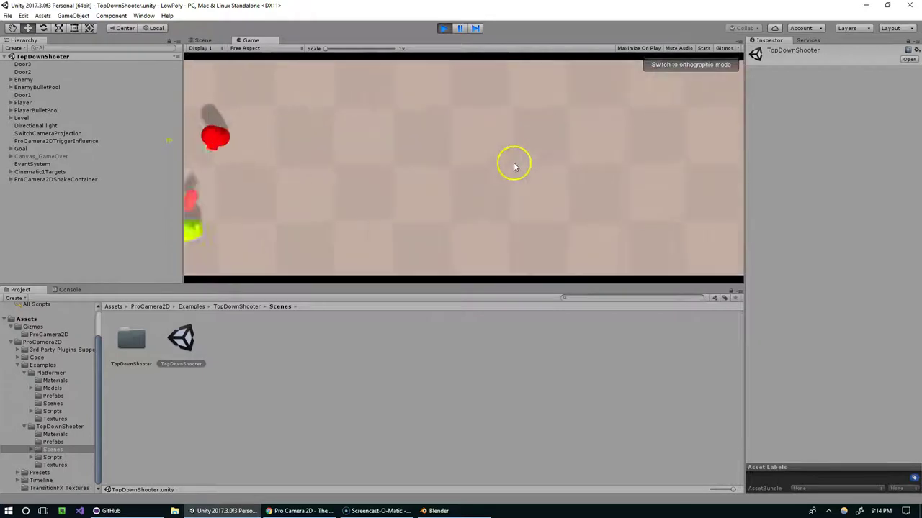
left_click_drag(472, 90, 410, 84)
key("s")
key("d")
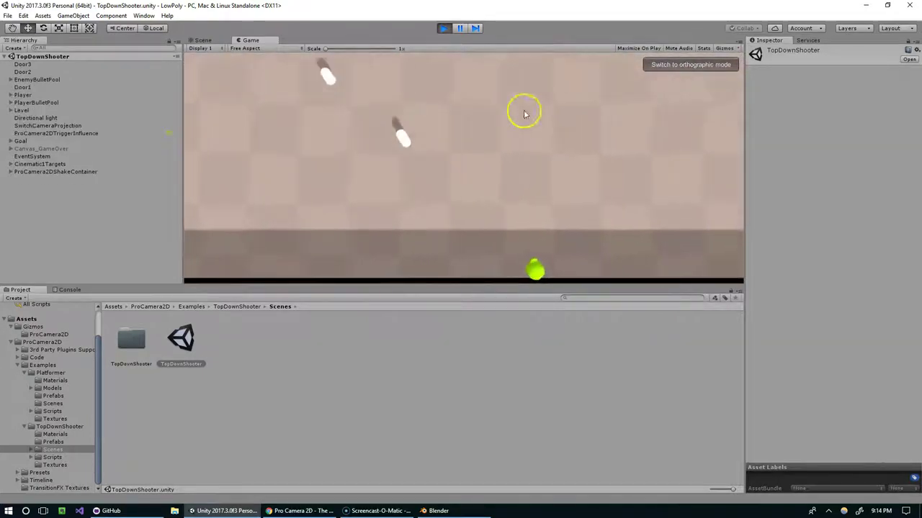
- Move the player through the last door to the goal to finish the TopDownShooter demo
key("w")
key("w")
key("d")
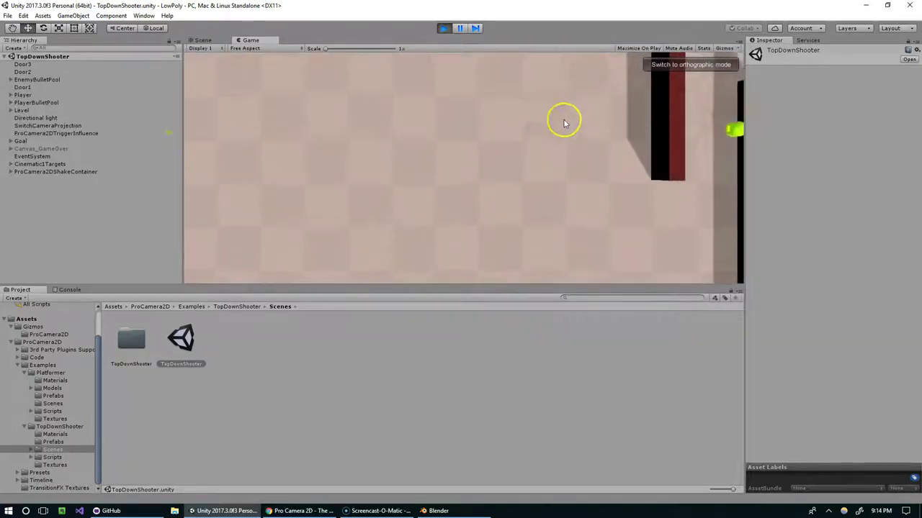
key("d")
key("s")
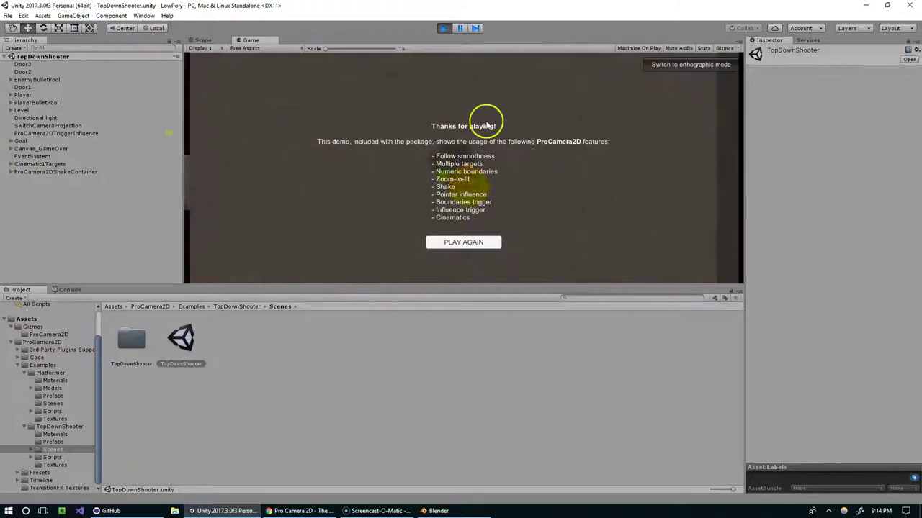
- Stop the TopDownShooter scene and run the PointerInfluence scene from the Platformer examples in play mode
left_click(443, 28)
left_click(52, 411)
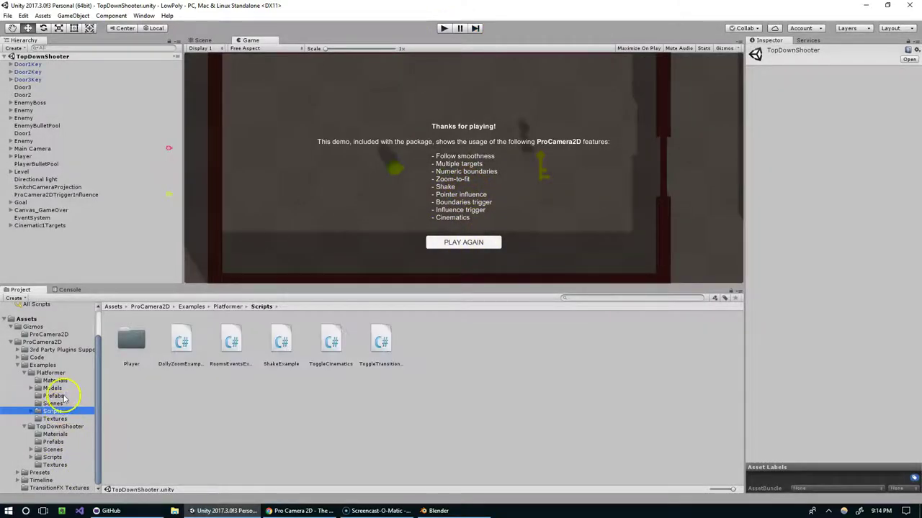
left_click(53, 396)
left_click(53, 403)
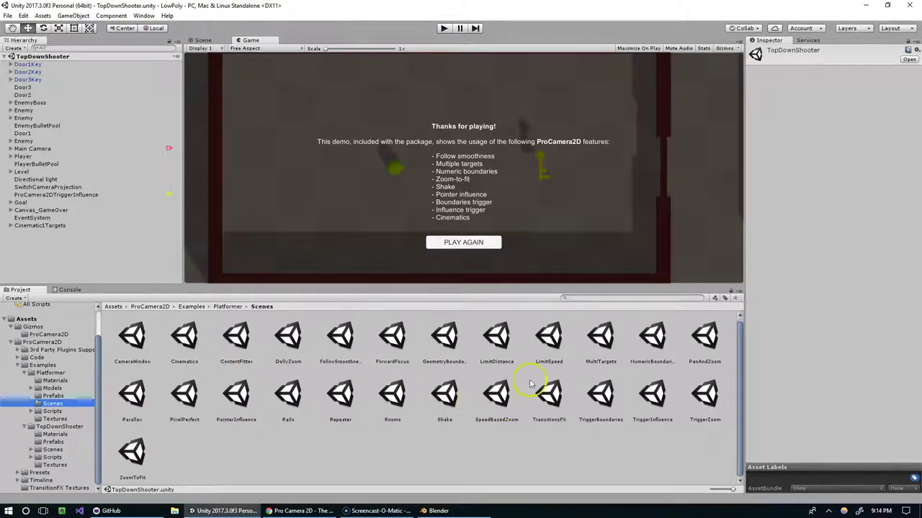
double_click(236, 402)
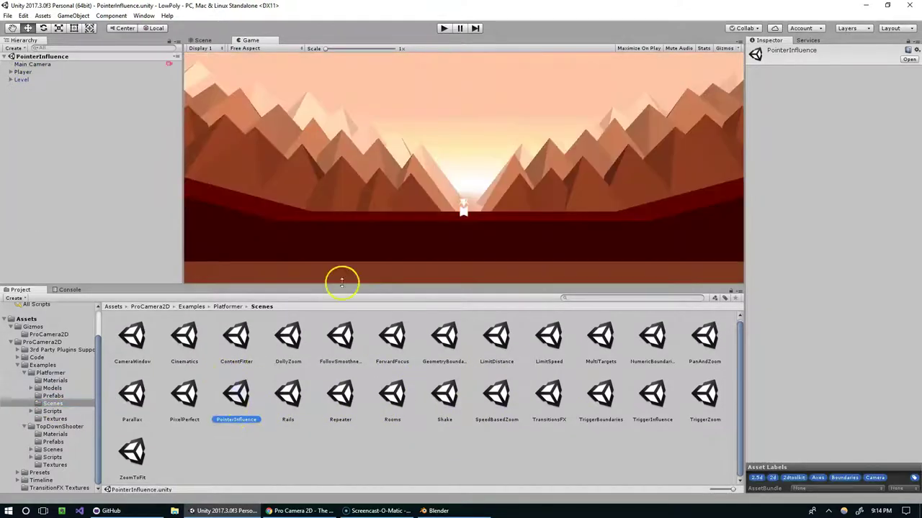
left_click(445, 29)
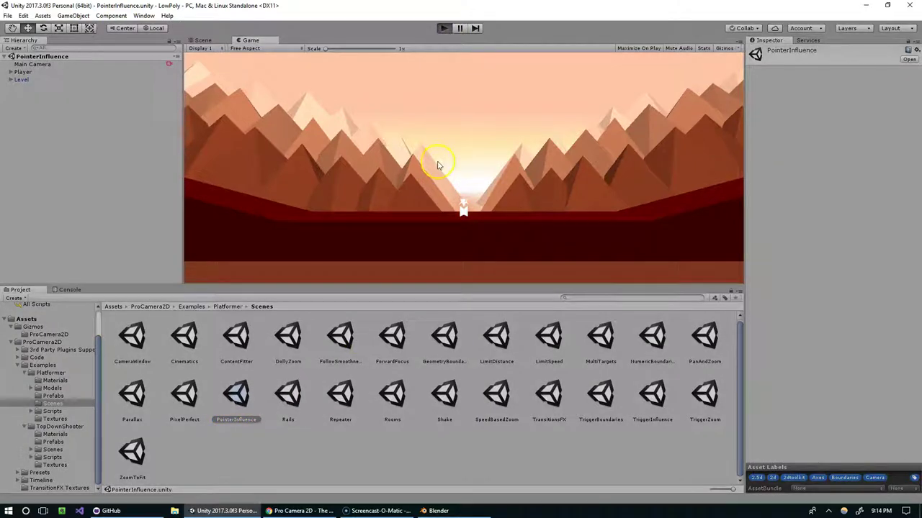
- Move the character and the pointer around to examine how pointer influence shifts the camera, and stop play mode
key("a")
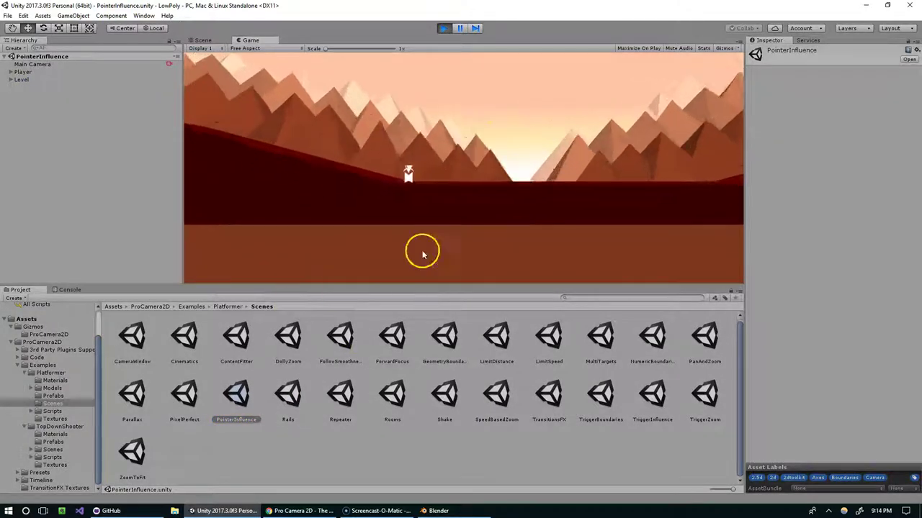
key("space")
key("Right")
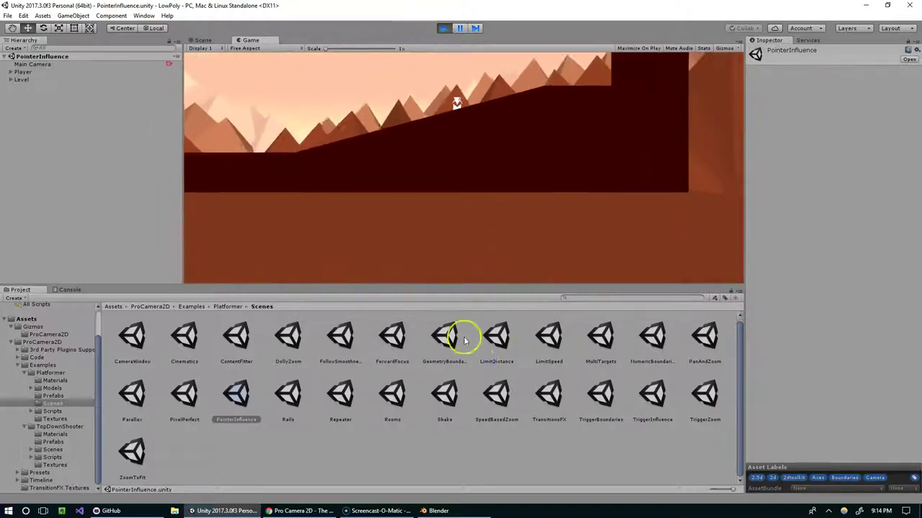
left_click(444, 28)
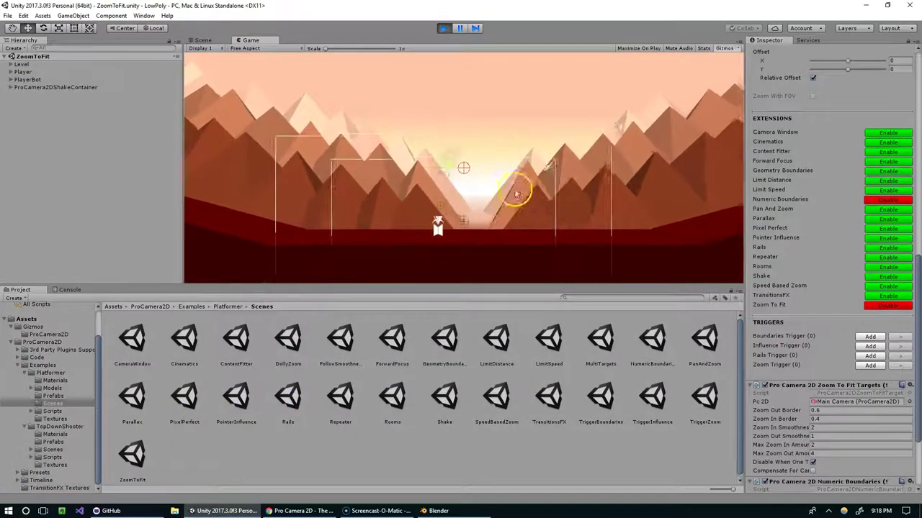
- Move the player away from and back towards the bot in the ZoomToFit scene to examine the zoom, and hide the gizmos
key("a")
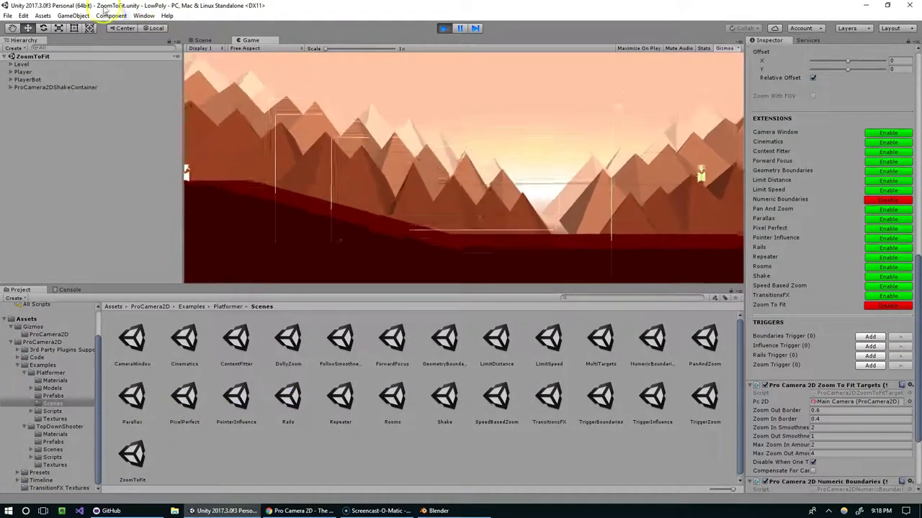
key("d")
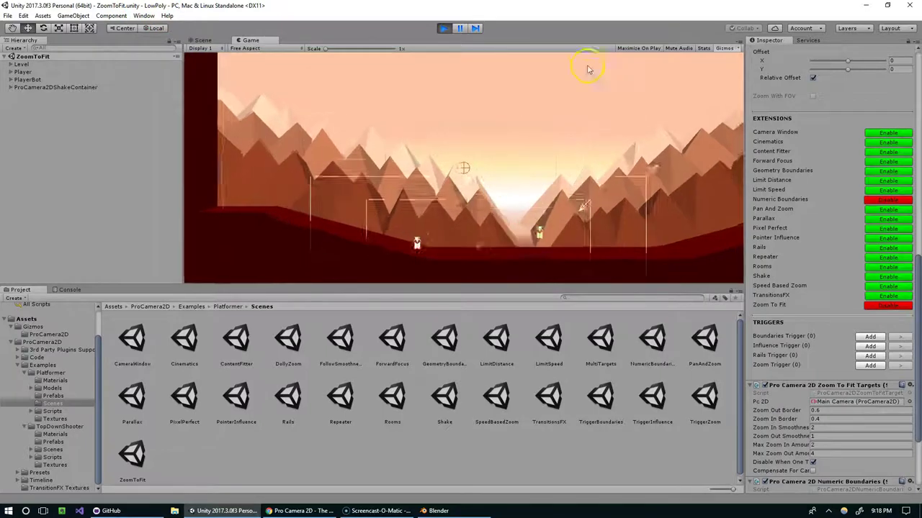
left_click(724, 48)
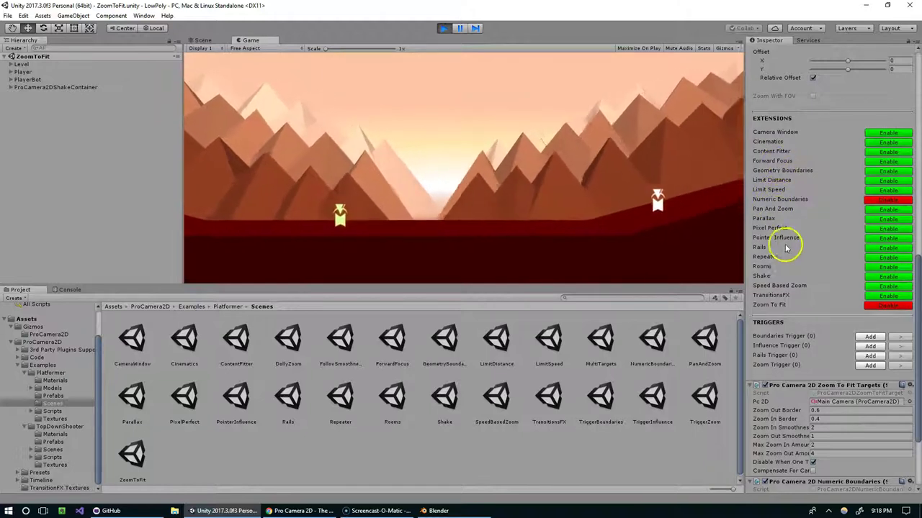
- Replace the mistakenly enabled Rails extension with the Pointer Influence extension on the running scene's camera
left_click(891, 246)
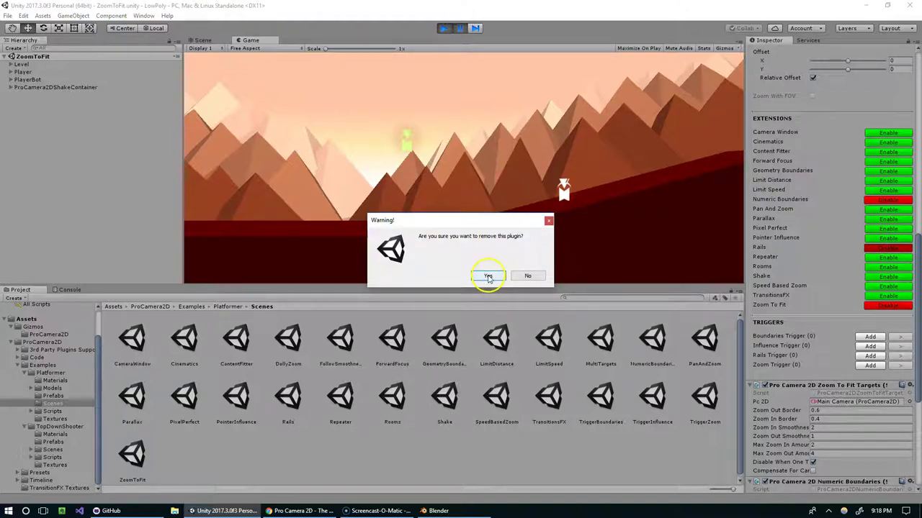
left_click(488, 277)
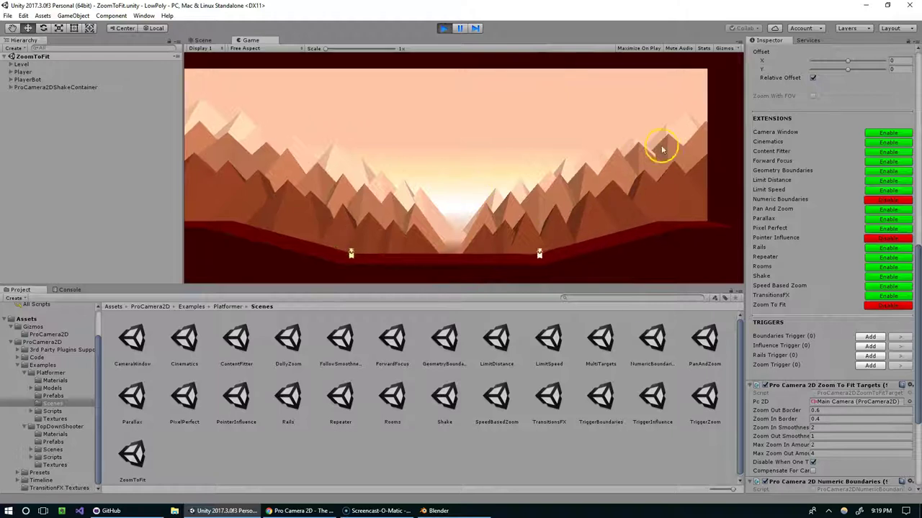
- Review the camera component's settings and extensions, and switch to the Pro Camera 2D Asset Store page in Chrome
scroll(843, 288, "up", 5)
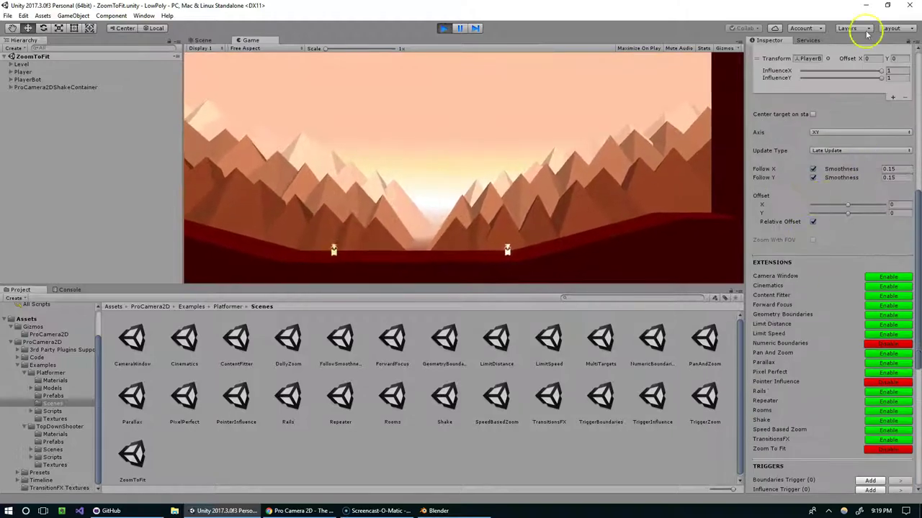
scroll(753, 216, "down", 3)
left_click(314, 510)
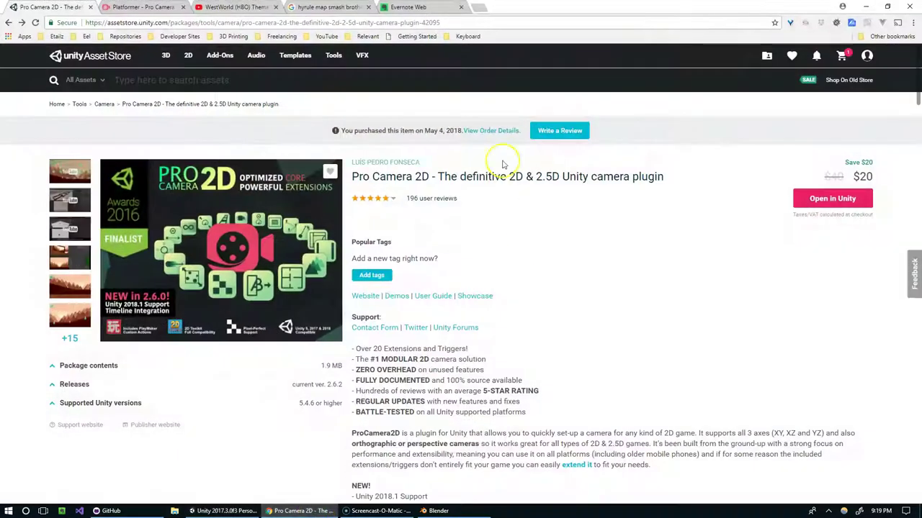